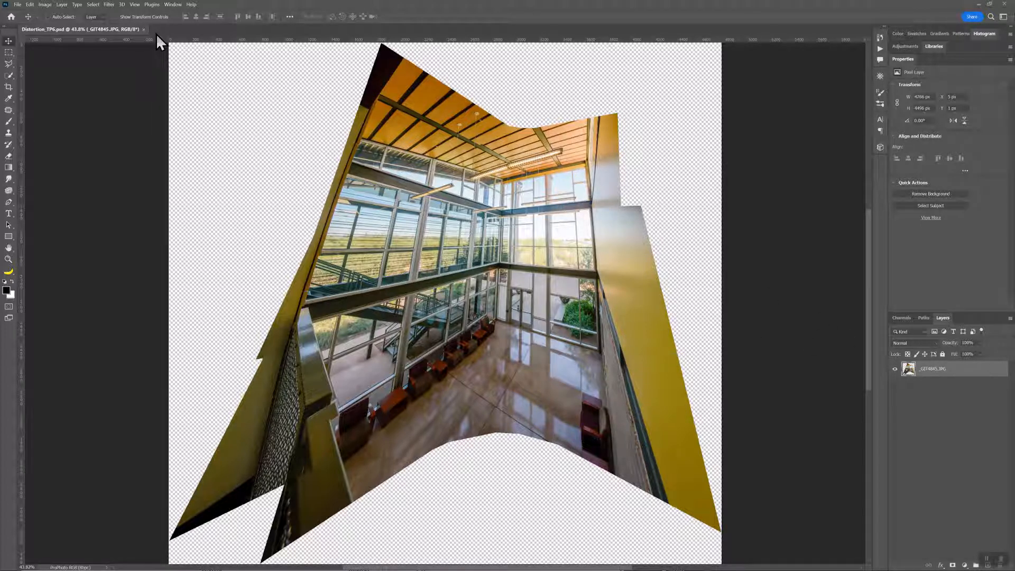
Step: Convert the photo layer for smart filters and open it in the Adaptive Wide Angle filter
left_click(110, 5)
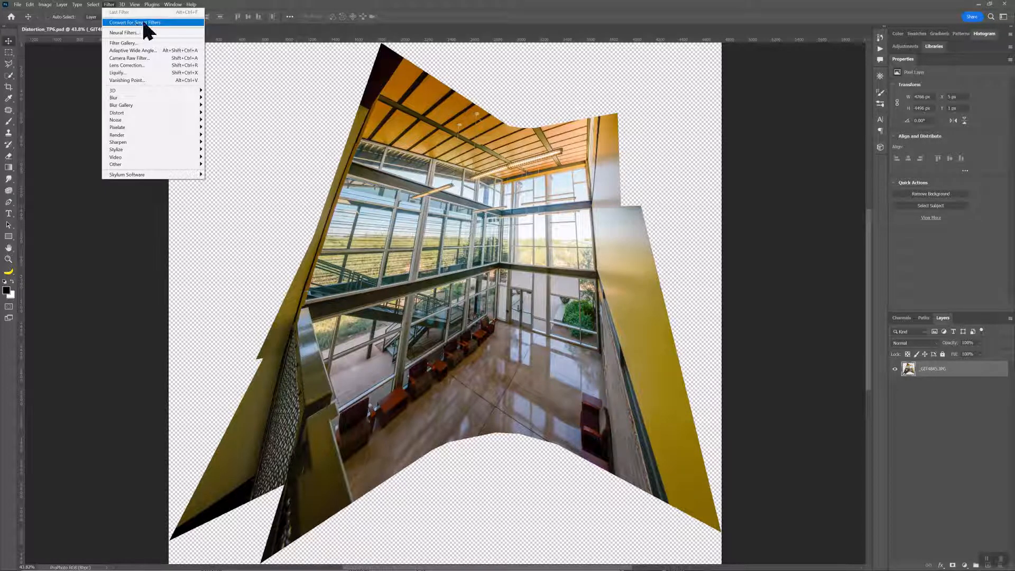
left_click(141, 22)
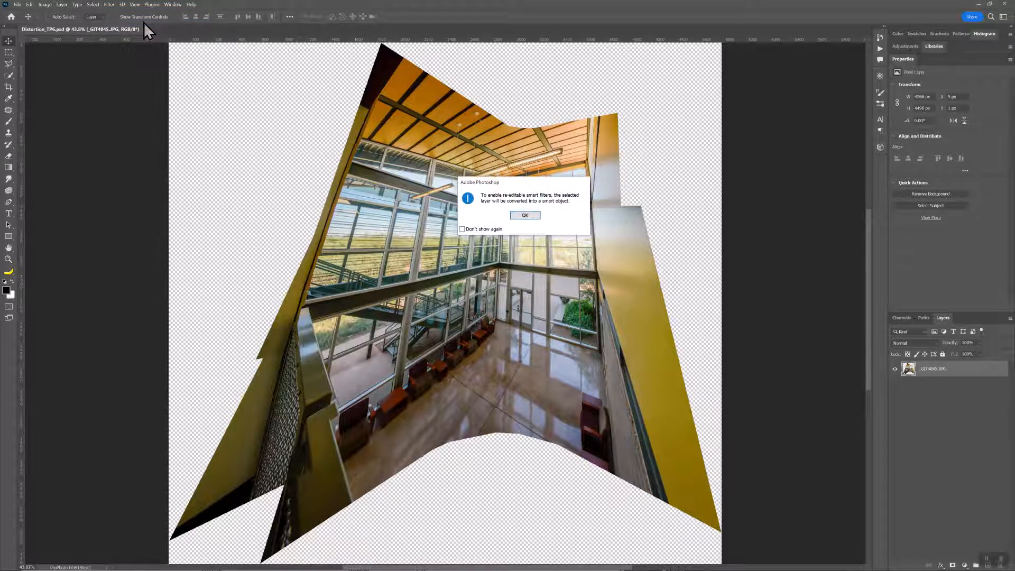
left_click(529, 214)
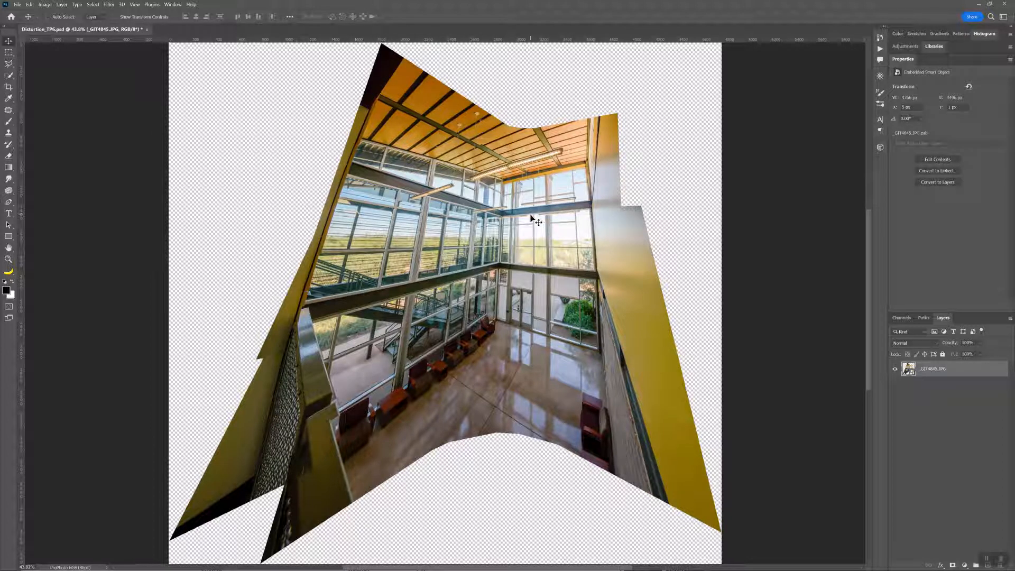
left_click(109, 5)
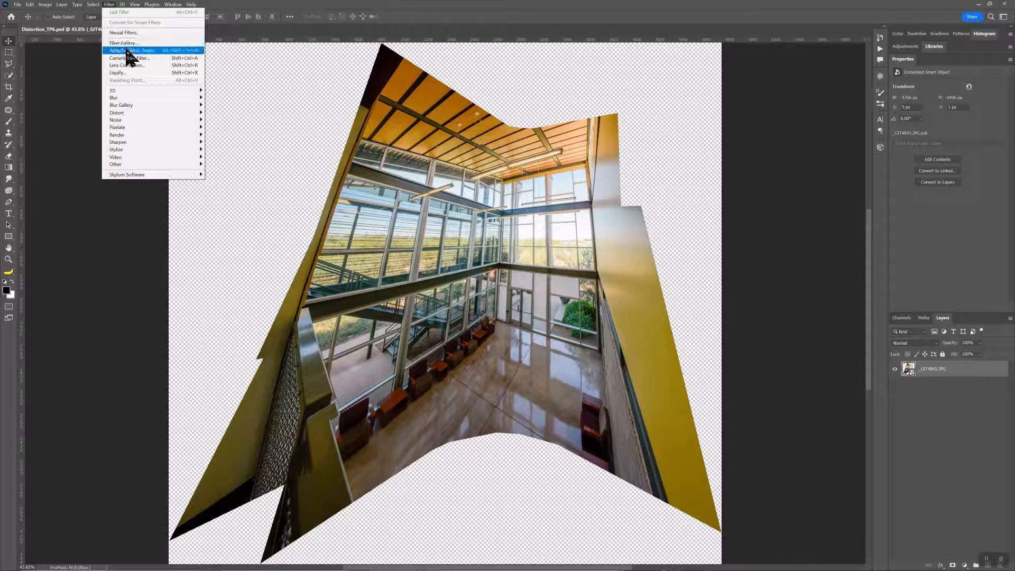
left_click(126, 49)
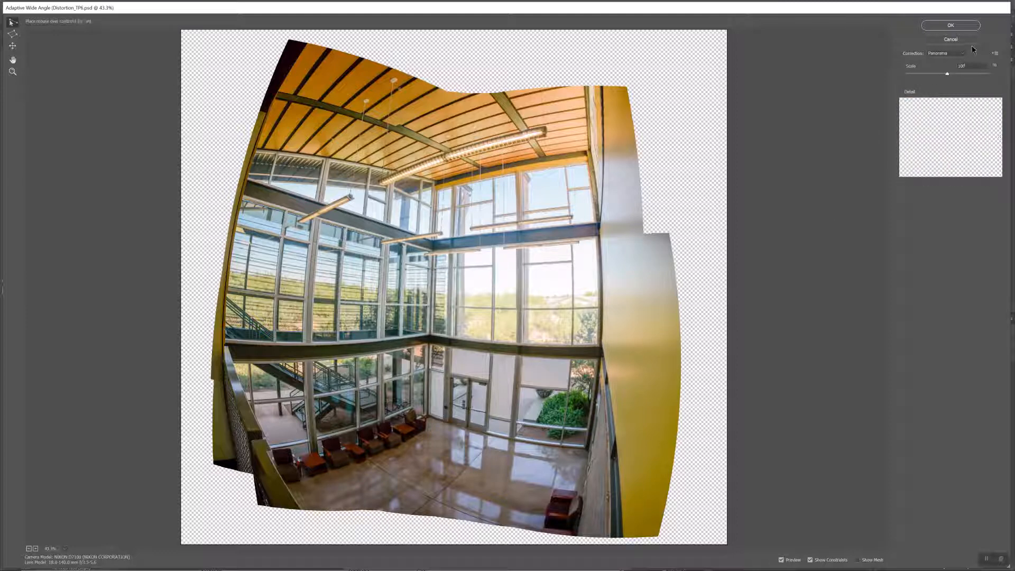
Step: Preview the Perspective correction model and switch back to Panorama
left_click(957, 53)
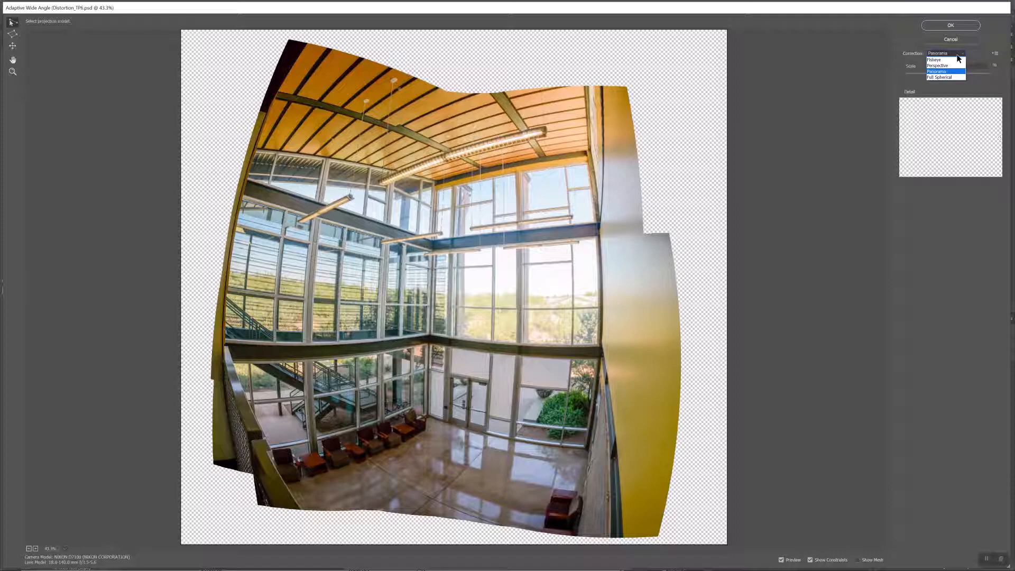
left_click(957, 66)
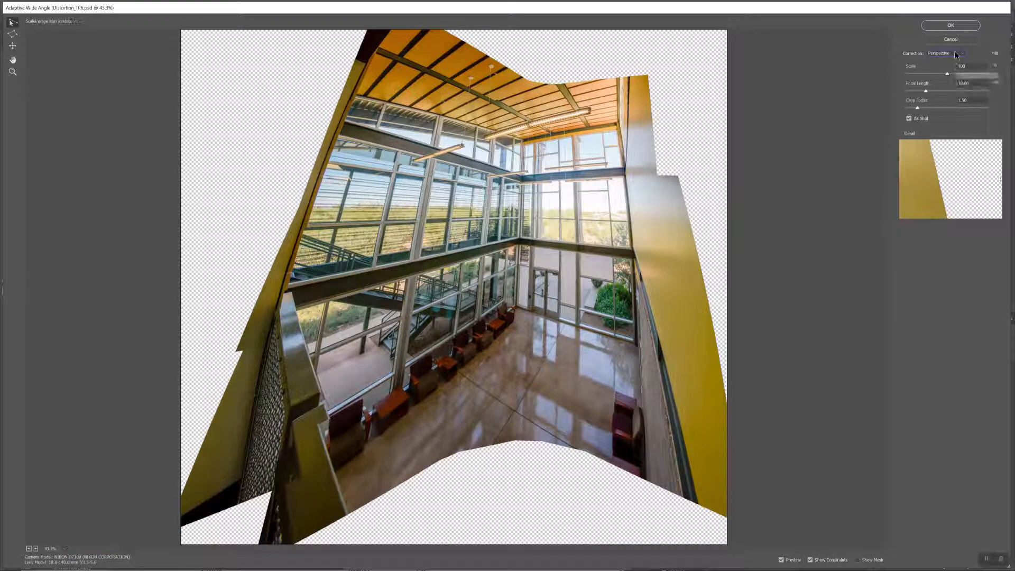
left_click(956, 54)
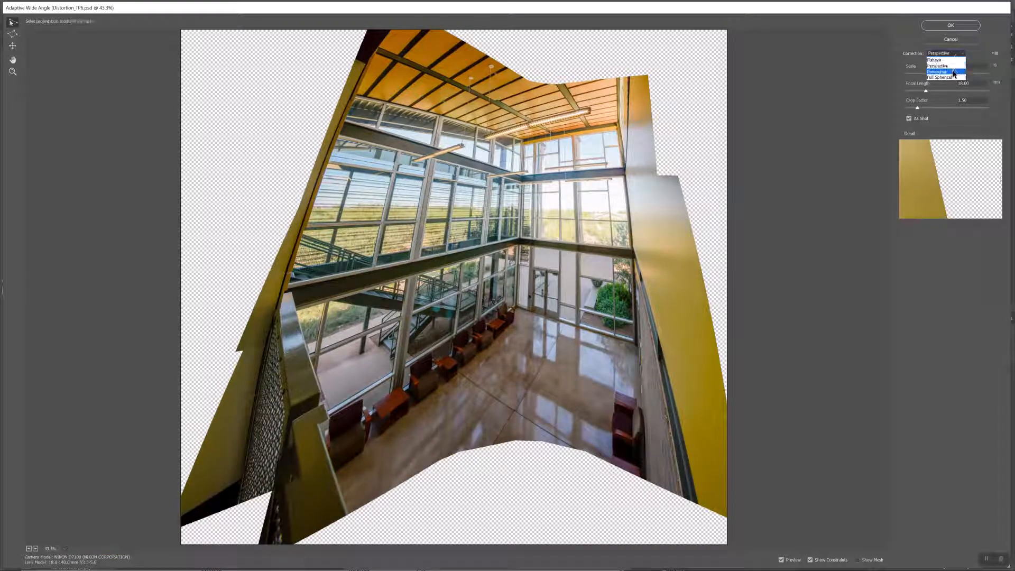
left_click(953, 71)
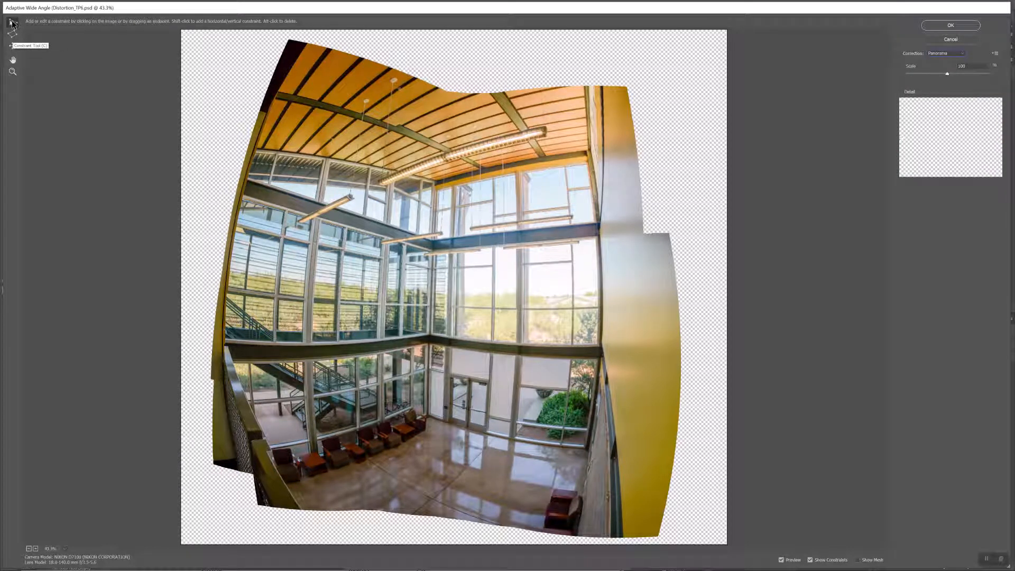
Step: Add a horizontal constraint along the horizon, from the left wall's edge across to the yellow wall's corner
left_click(12, 35)
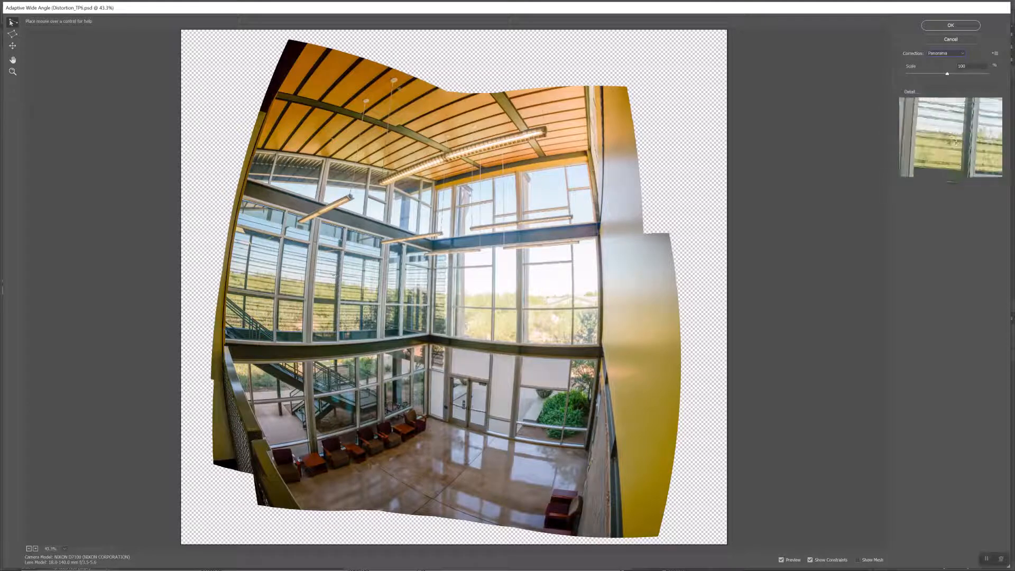
left_click(234, 273)
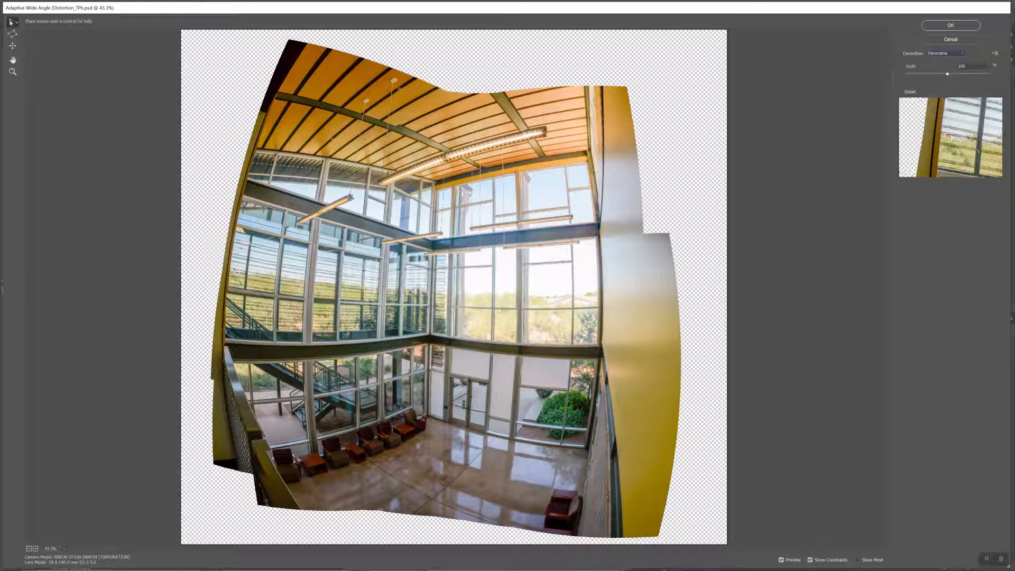
left_click(599, 294)
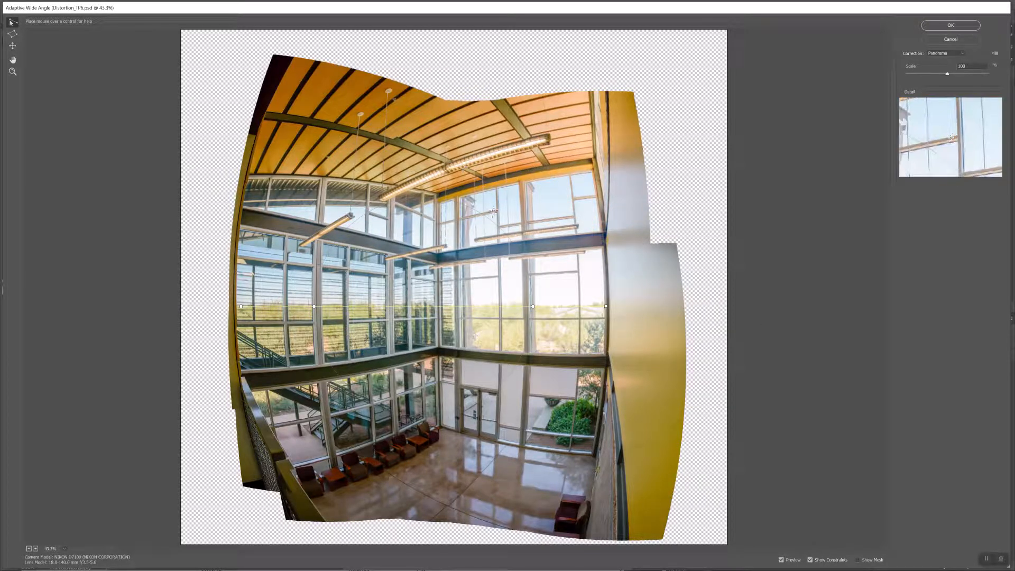
Step: Add vertical constraints from ceiling to floor along the room's back corner and the corner beside the yellow wall
left_click(437, 193)
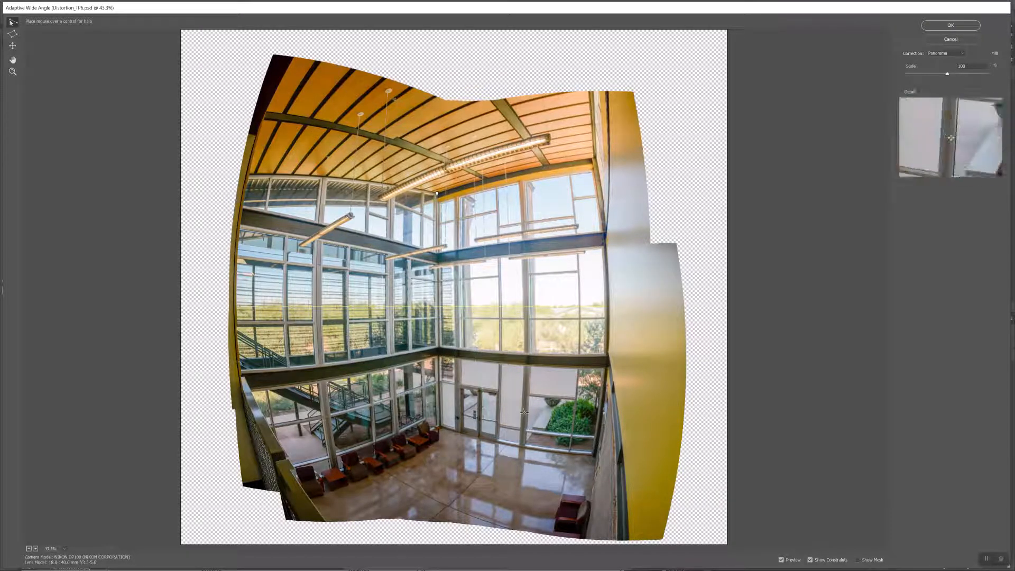
left_click(439, 426)
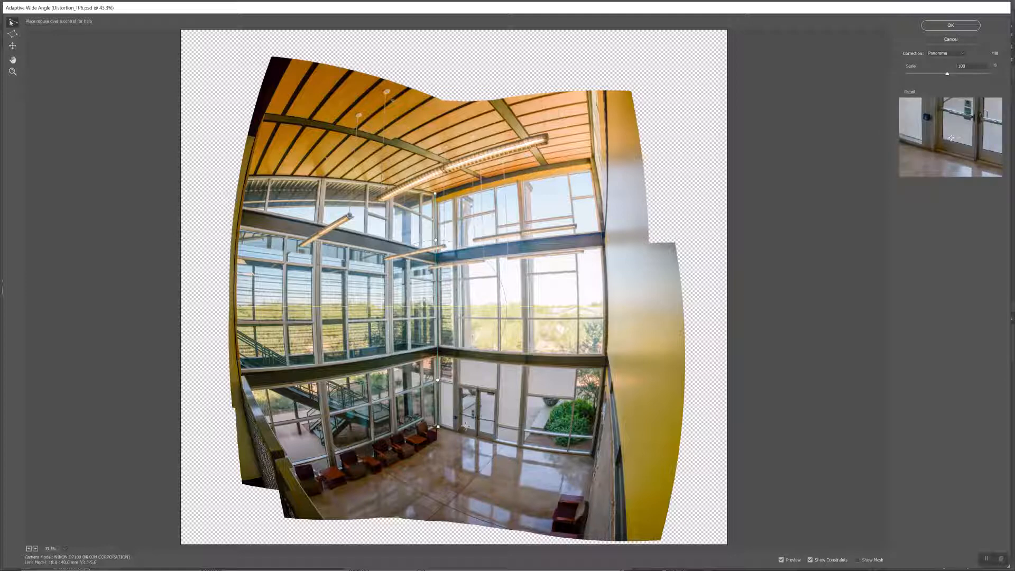
left_click(439, 407, "alt")
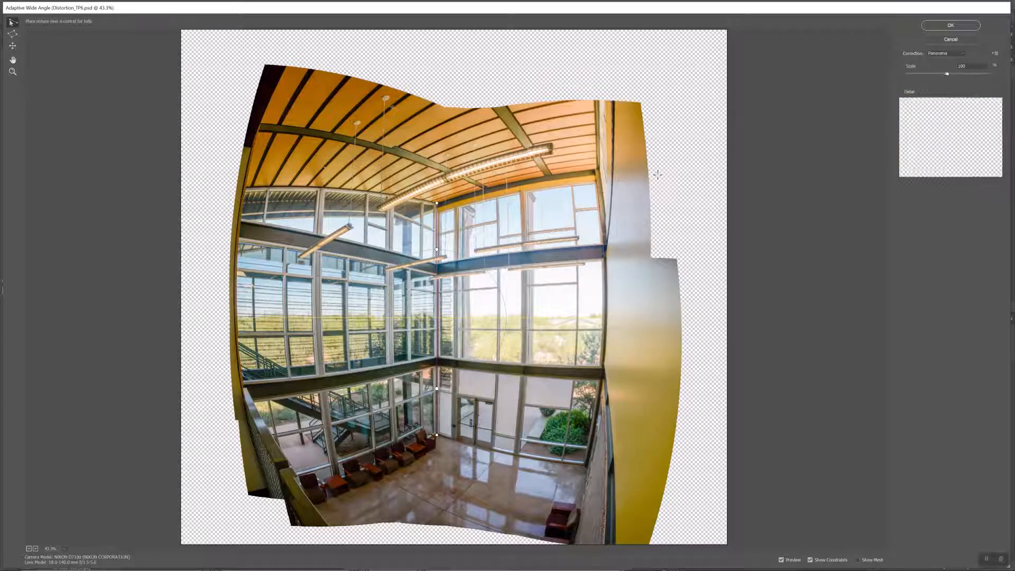
left_click(594, 169)
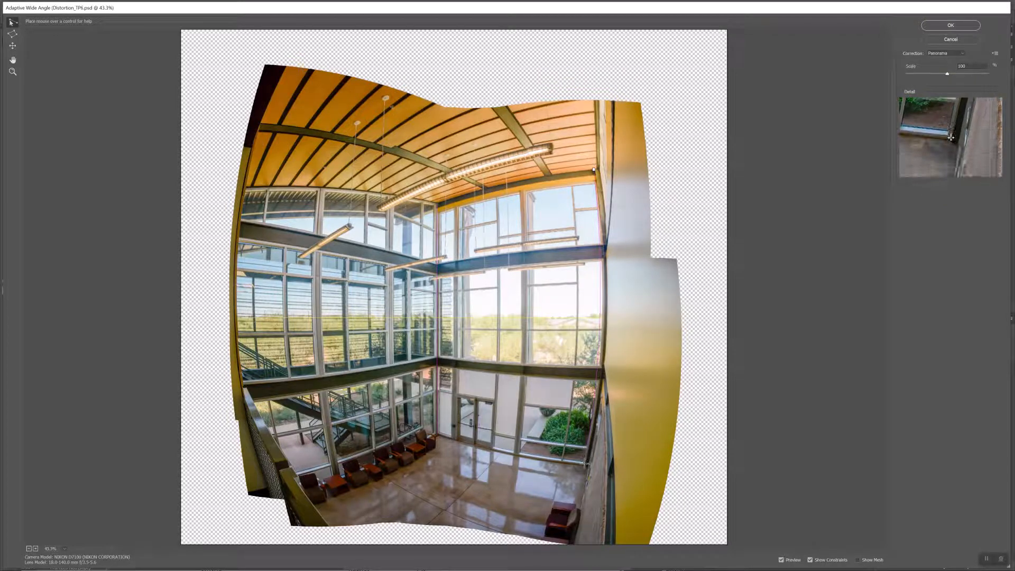
left_click(584, 464)
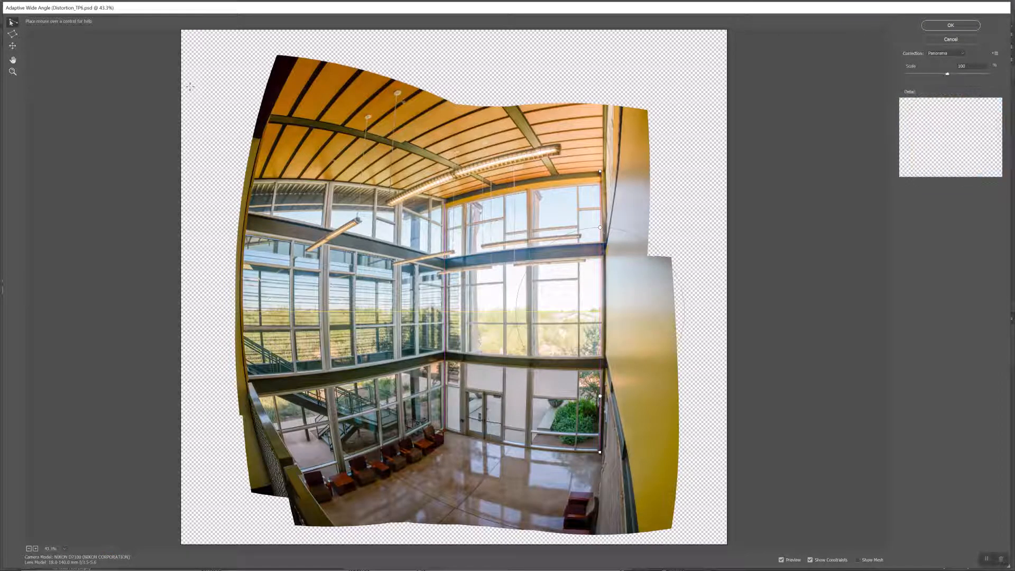
Step: Add a vertical constraint along the far left wall edge and adjust its upper and lower endpoints
left_click(269, 119)
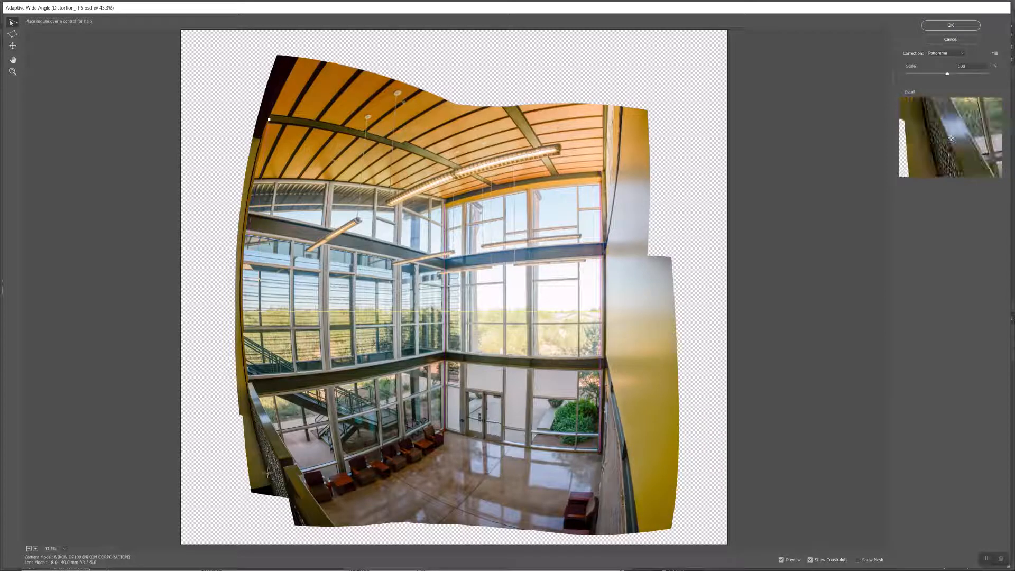
left_click(274, 496)
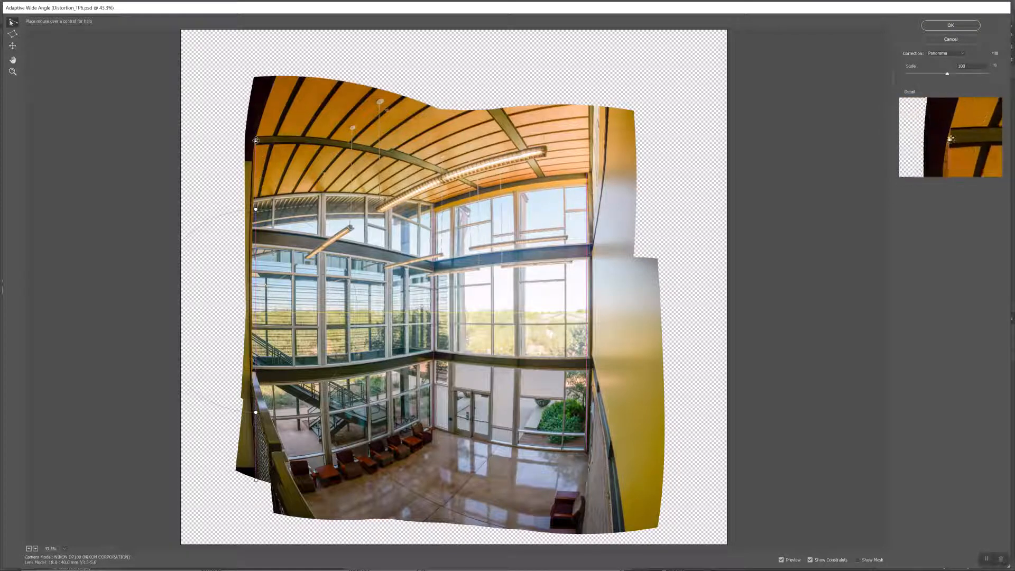
left_click_drag(256, 141, 253, 160)
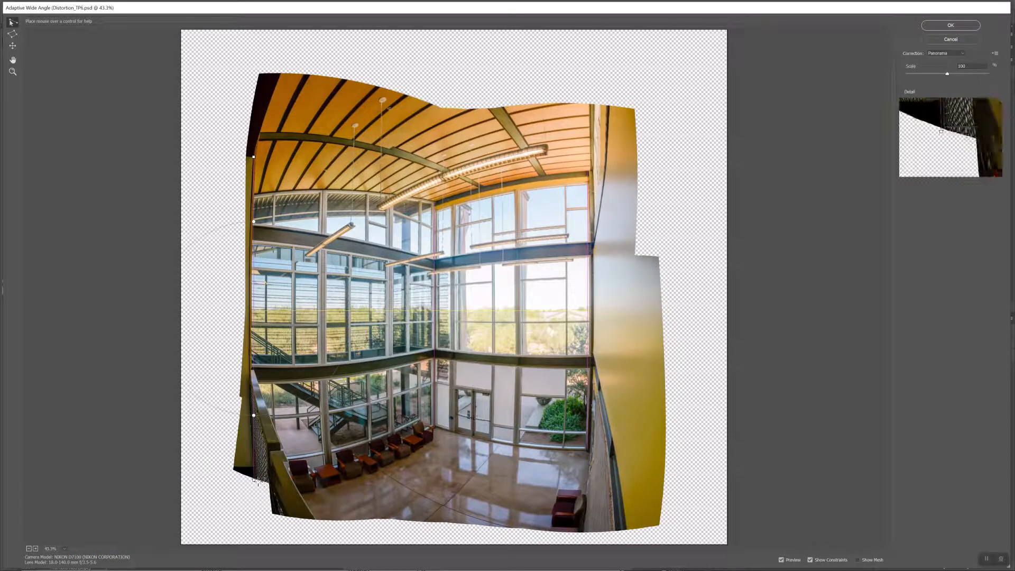
left_click_drag(252, 480, 254, 471)
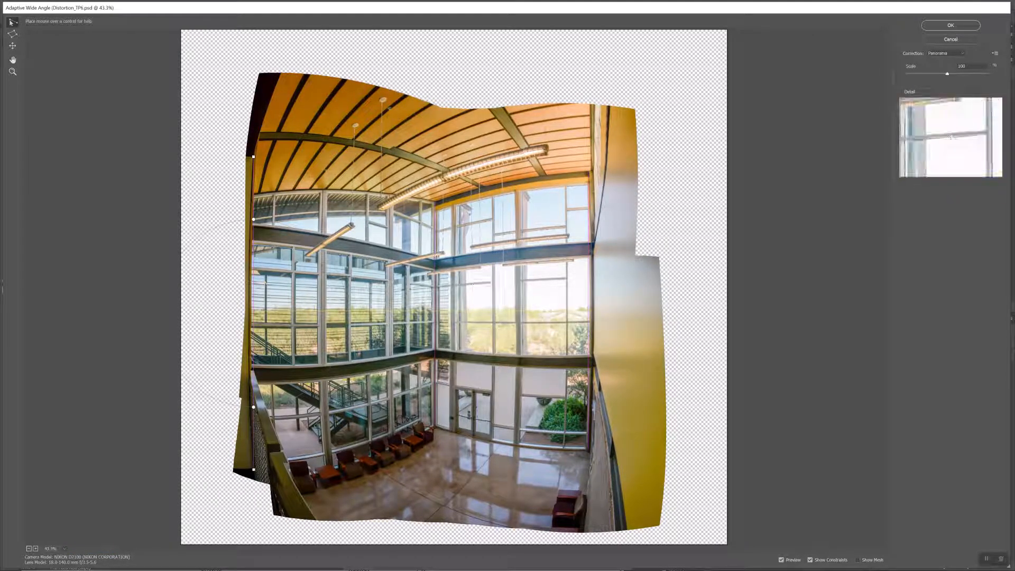
Step: Add vertical constraints along the two thick mullions of the left glass wall, from the ceiling down to the floor
left_click(323, 190)
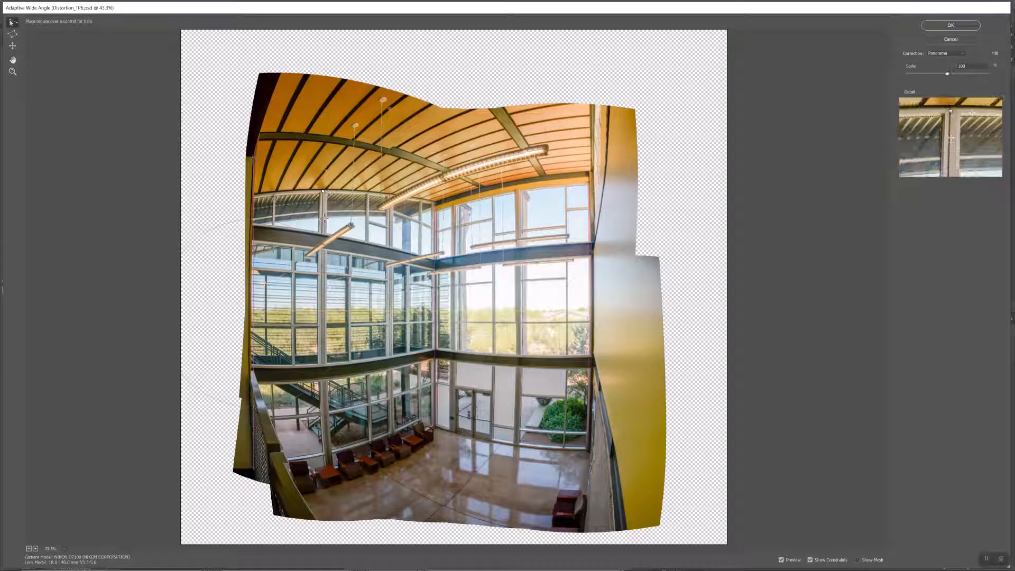
left_click(330, 468)
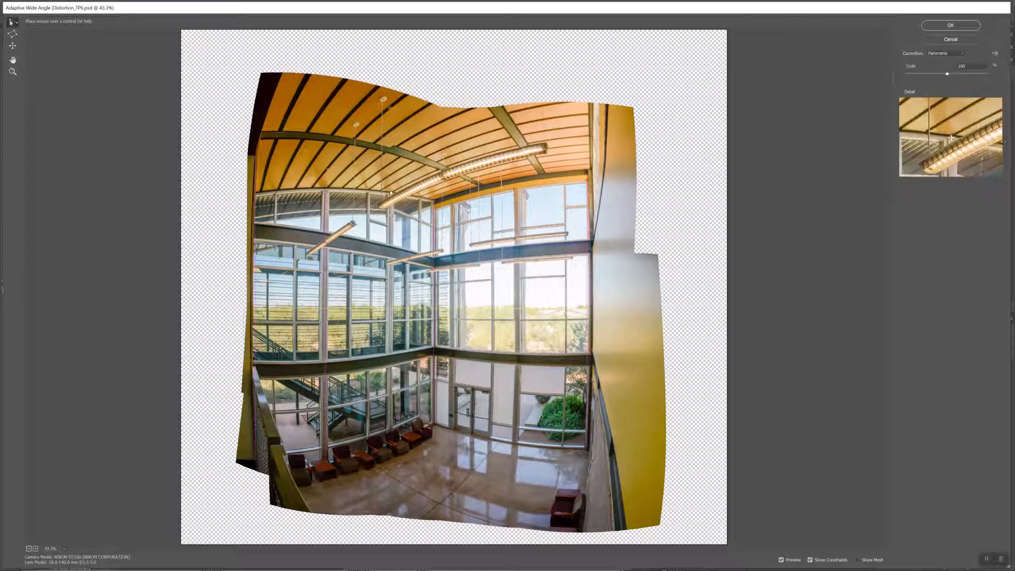
left_click(391, 192)
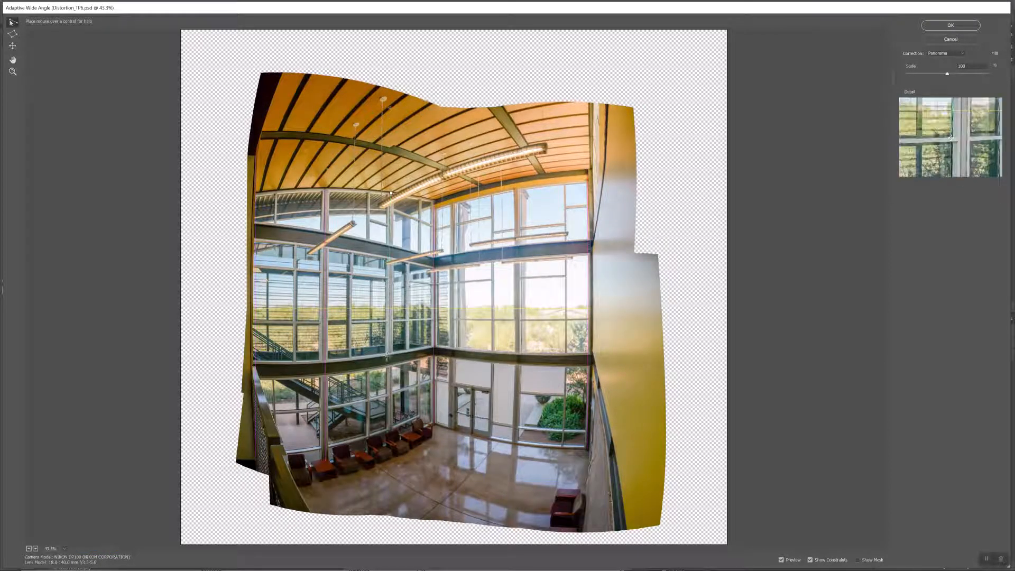
left_click(392, 441)
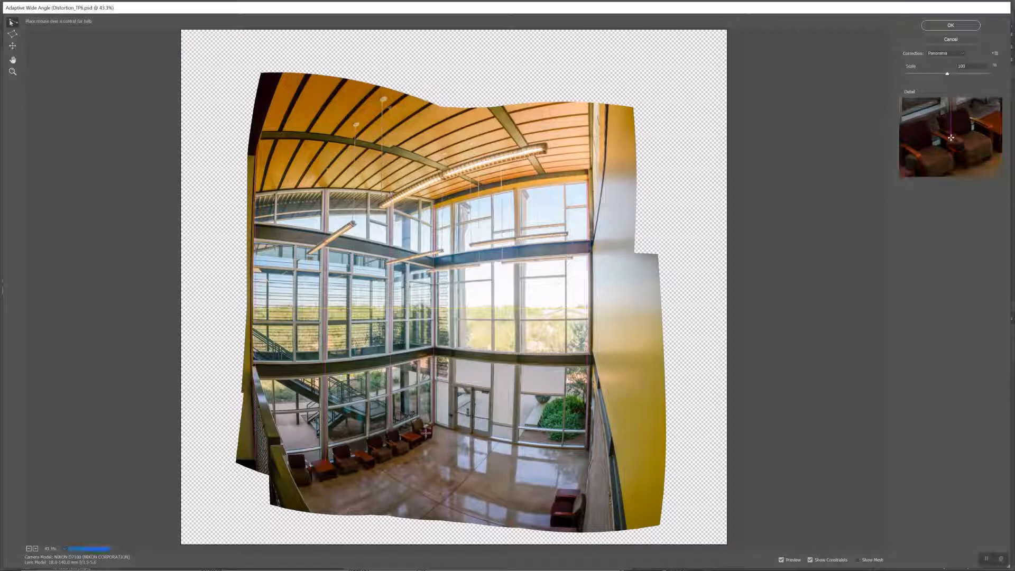
Step: Add vertical constraints along the right glass wall's thick central mullion and the mullion beside the door
left_click(515, 188)
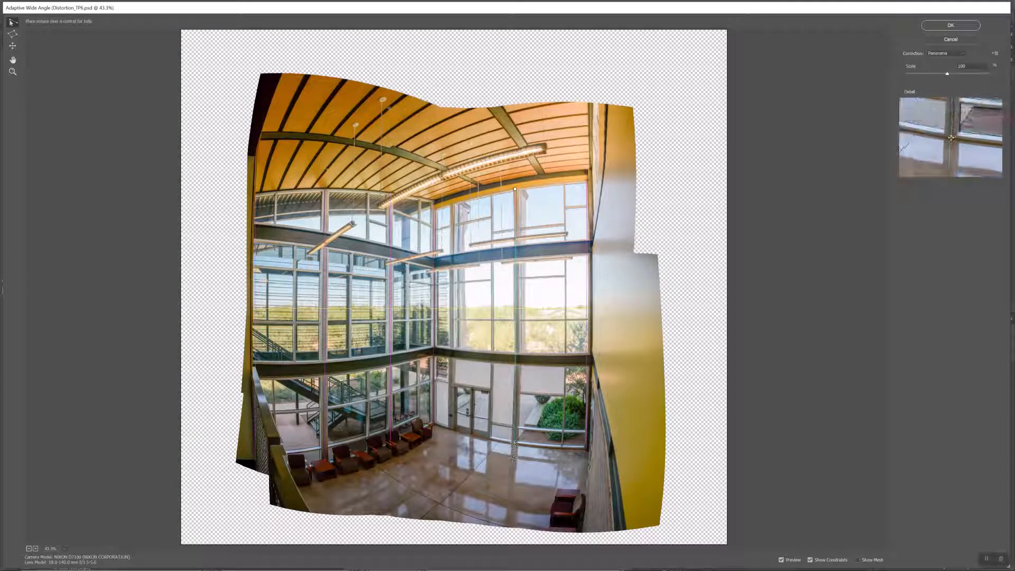
left_click(510, 443)
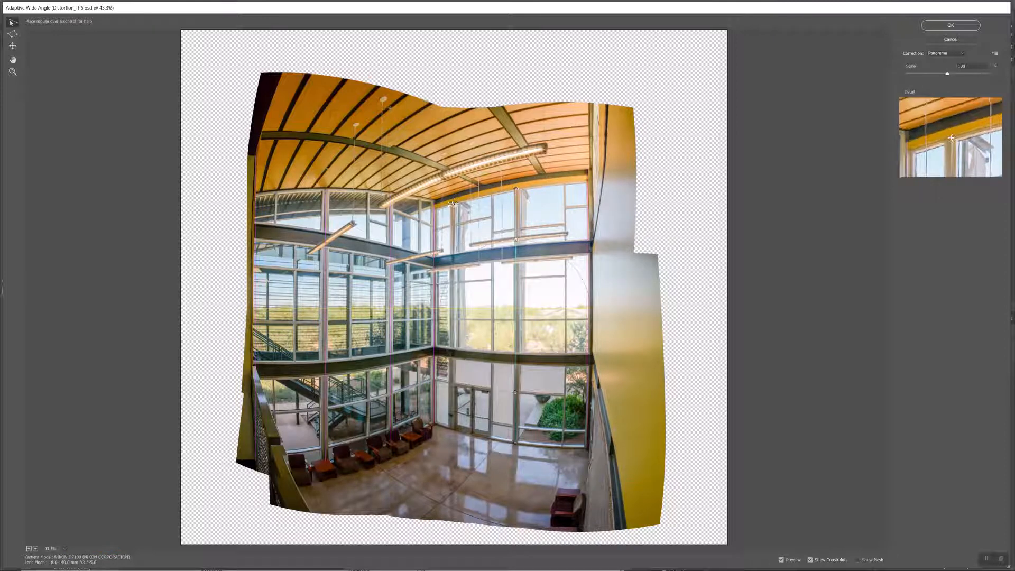
left_click(451, 427)
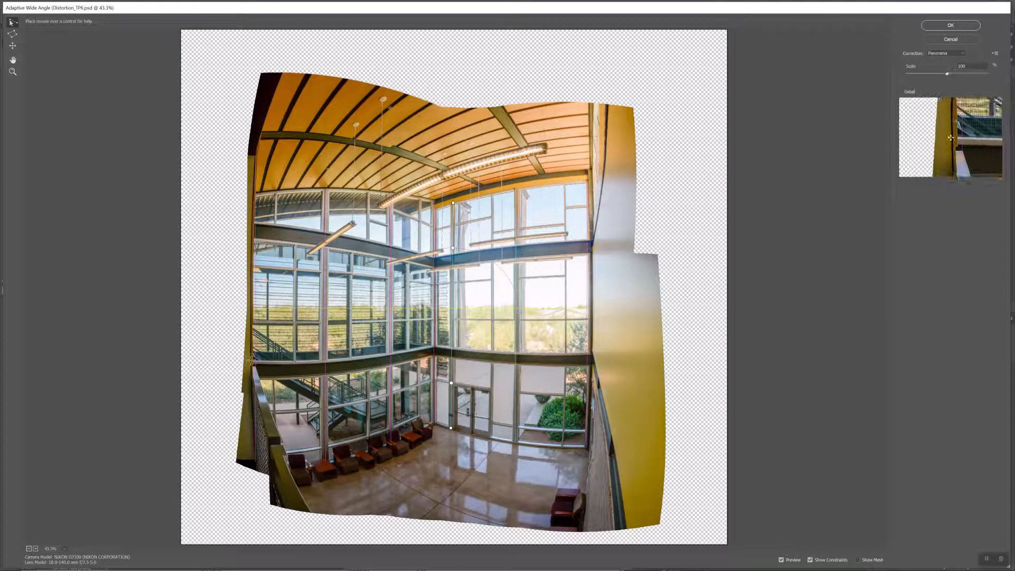
Step: Add straight constraints along the left glass wall's lower beam, upper beam and top window edge, each ending at the back corner
left_click(250, 361)
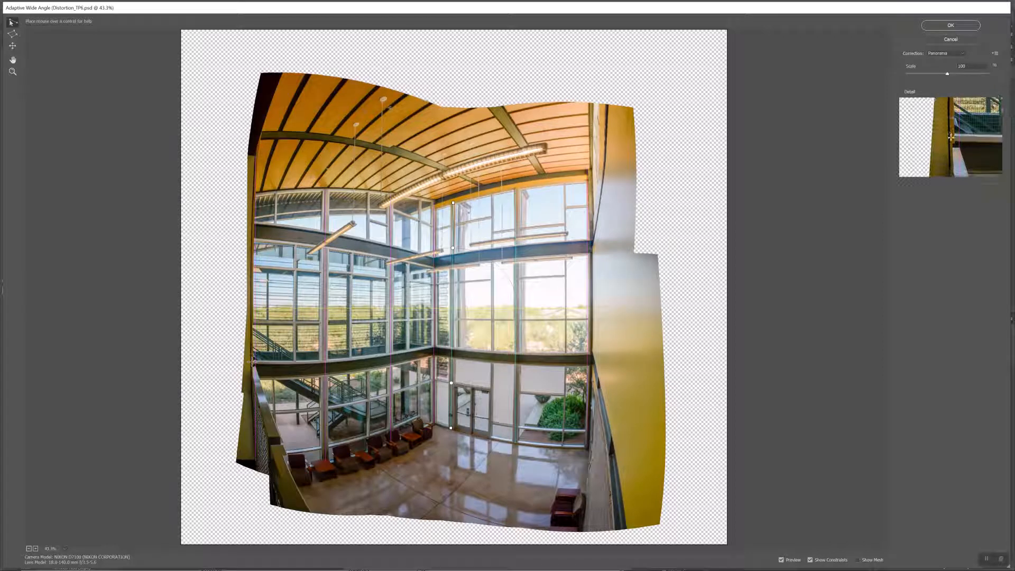
left_click(433, 345)
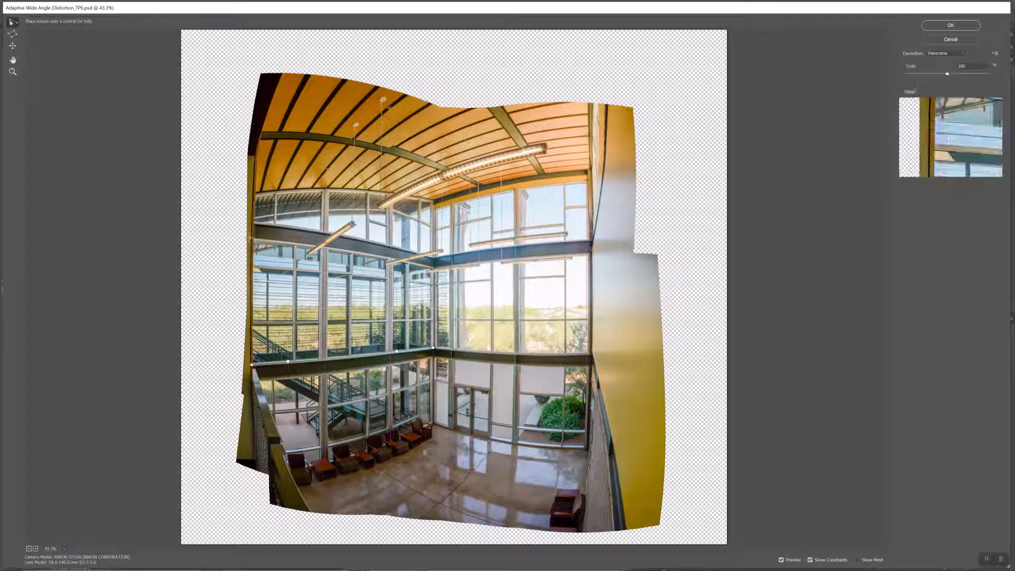
left_click(251, 223)
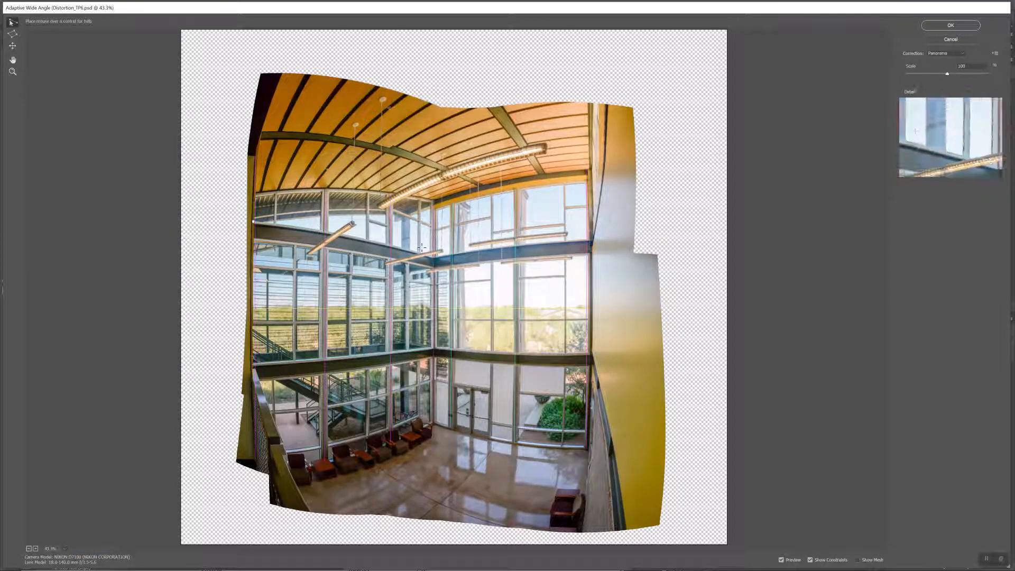
left_click(435, 257)
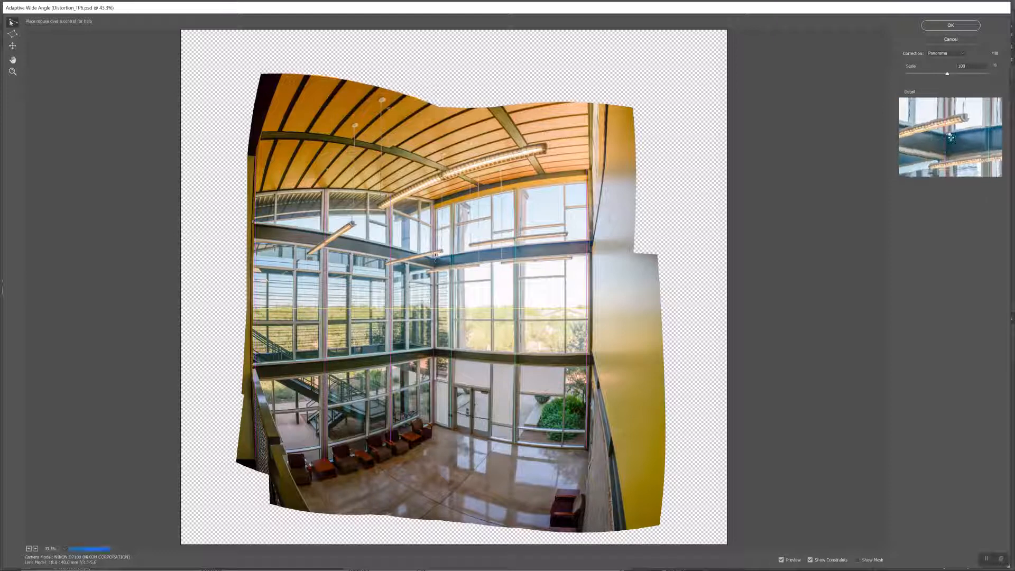
left_click(254, 192)
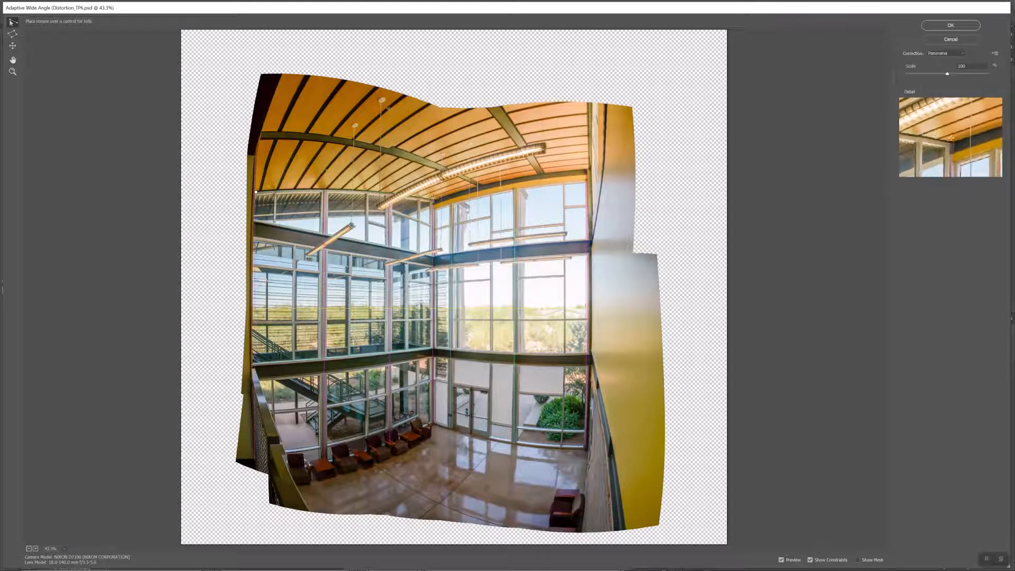
left_click(433, 199)
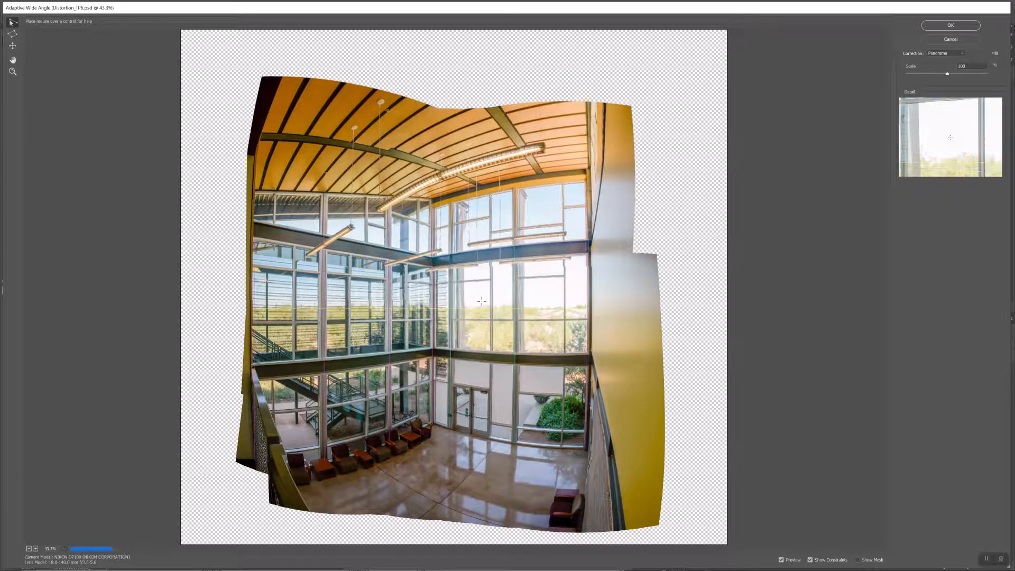
Step: Add straight constraints along the right glass wall's lower beam and its bottom edge at the floor, each ending at the back corner
left_click(587, 353)
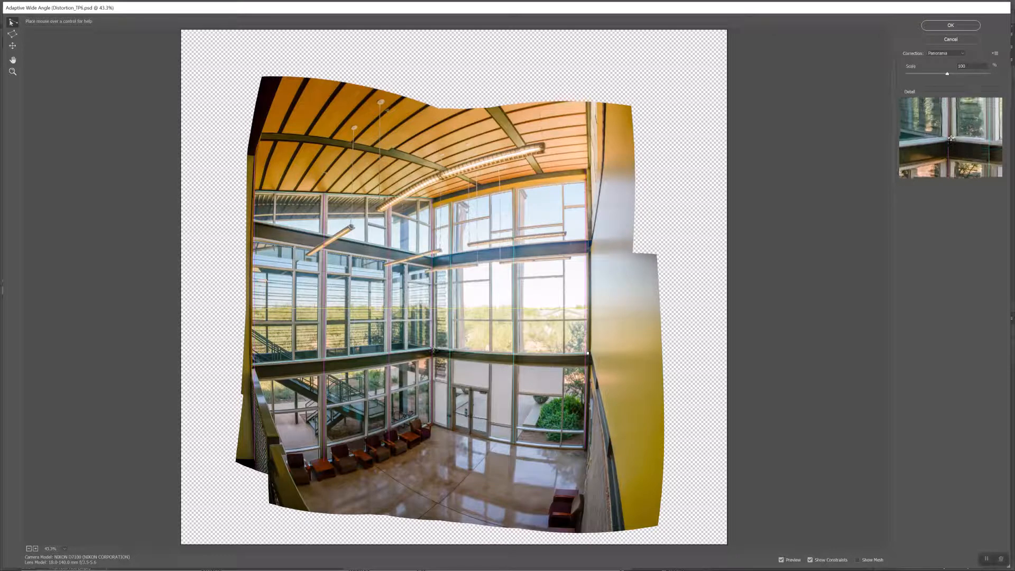
left_click(433, 350)
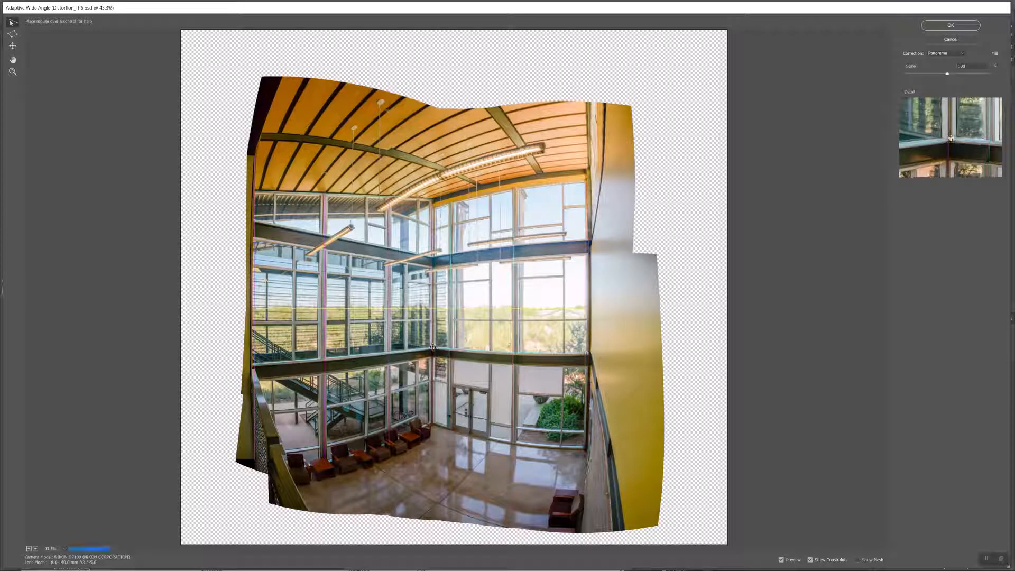
left_click(583, 449)
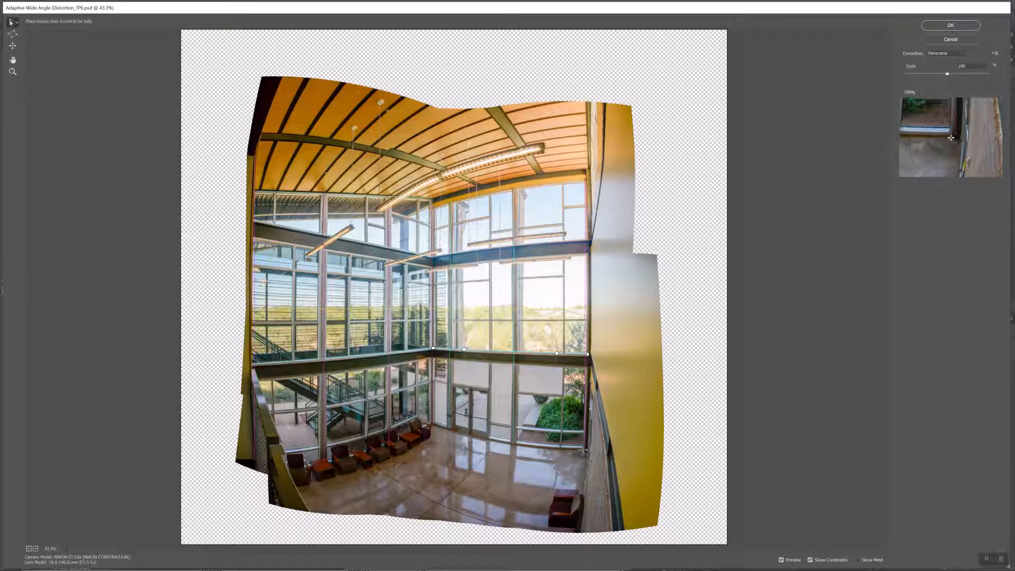
left_click(433, 423)
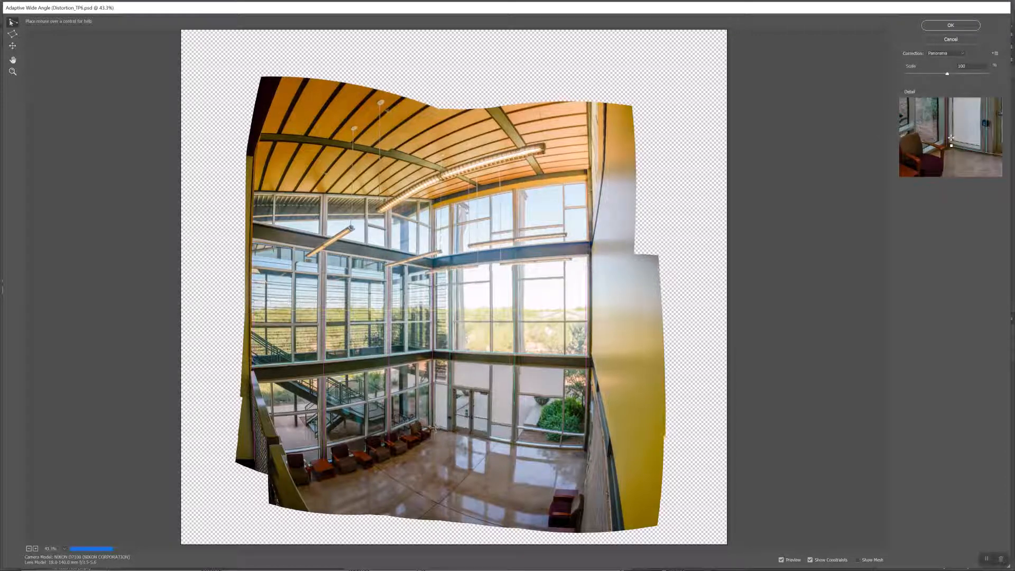
Step: Add straight constraints along the long ceiling beam, the large ceiling light fixture and the line of lower hanging lights
left_click(261, 133)
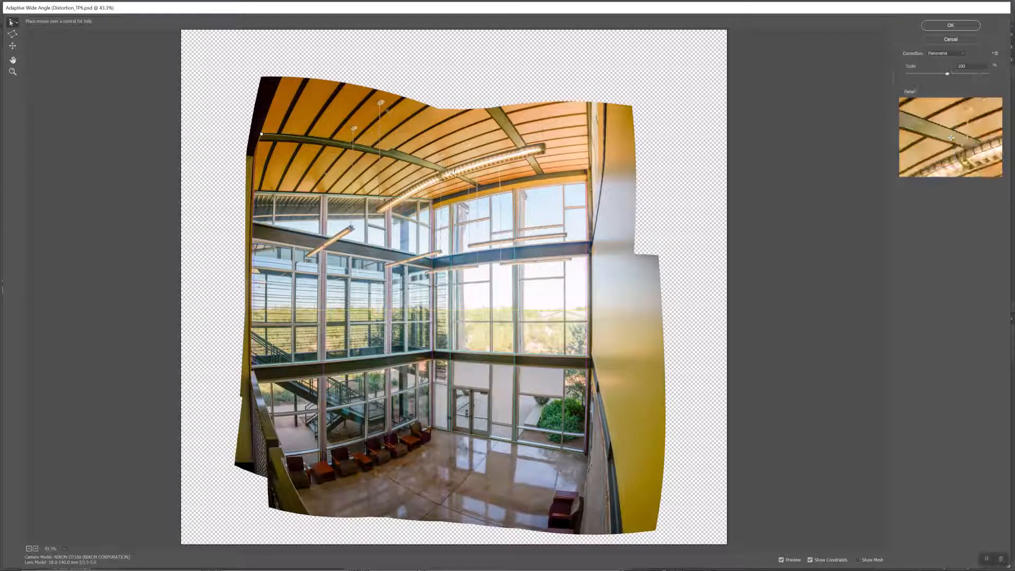
left_click(479, 184)
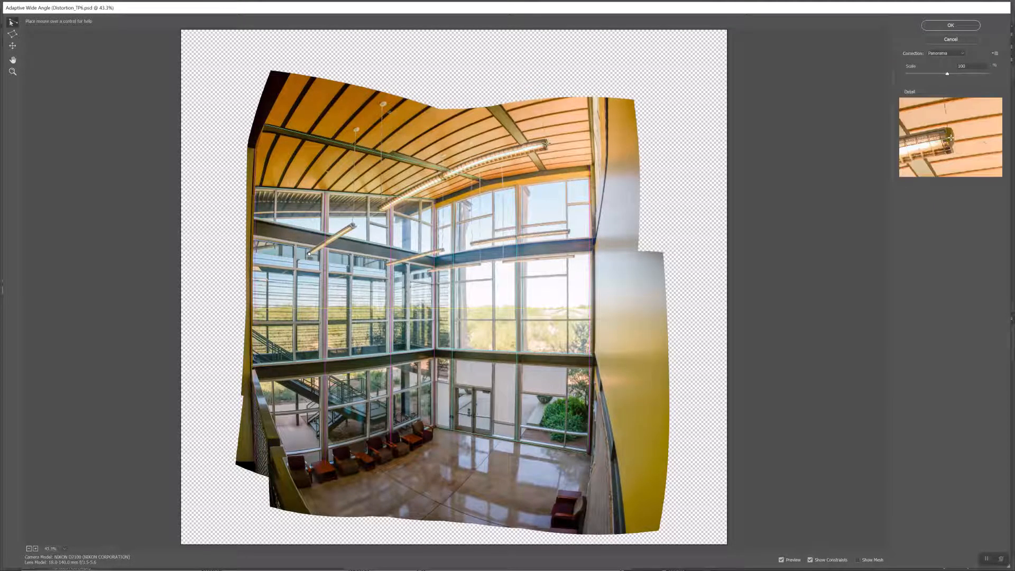
left_click(547, 143)
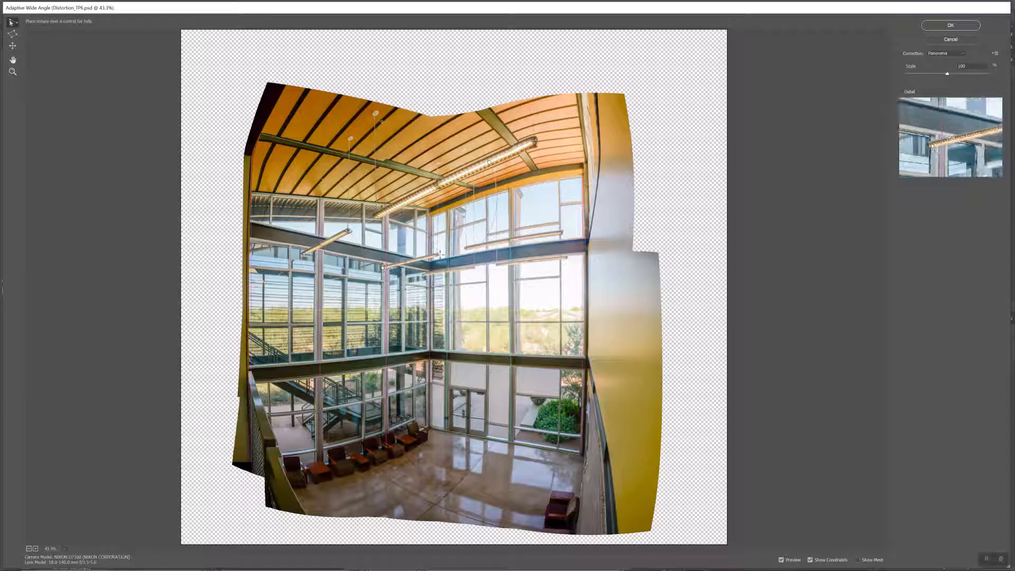
left_click(561, 232)
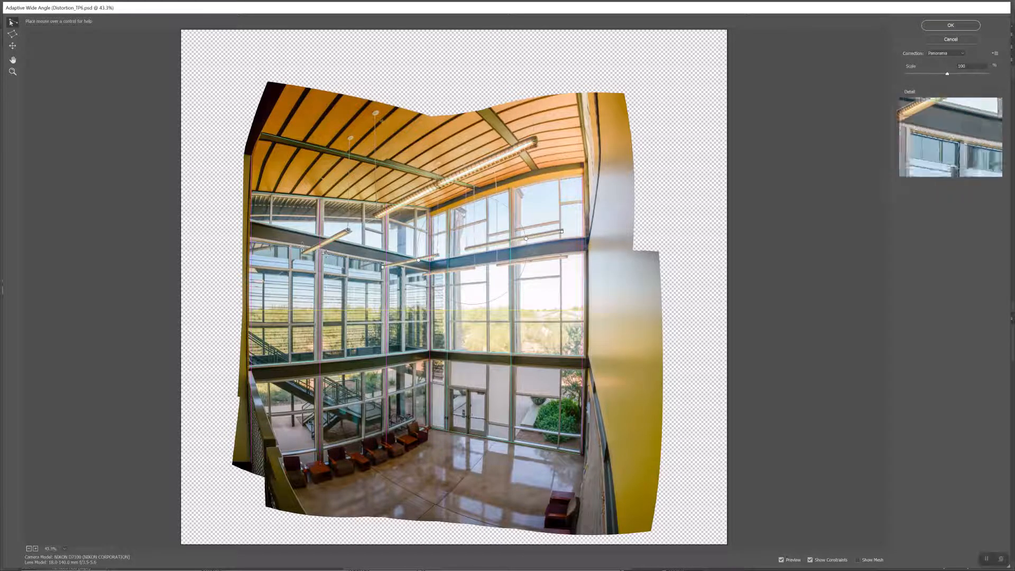
Step: Add straight constraints on the left glass wall along the upper beam's lower edge, the ground-level window rail and the base at the floor
left_click(249, 238)
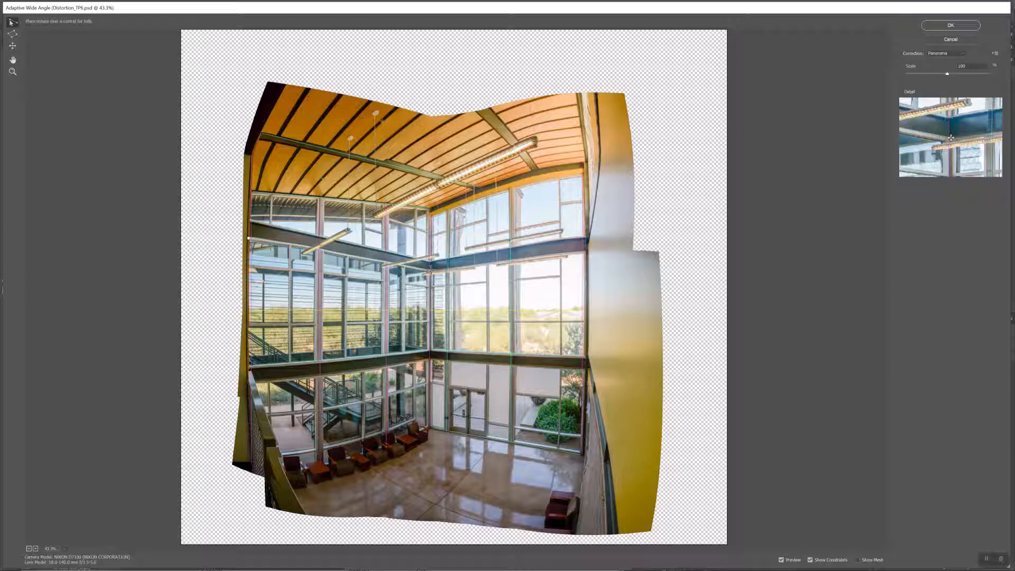
left_click(429, 270)
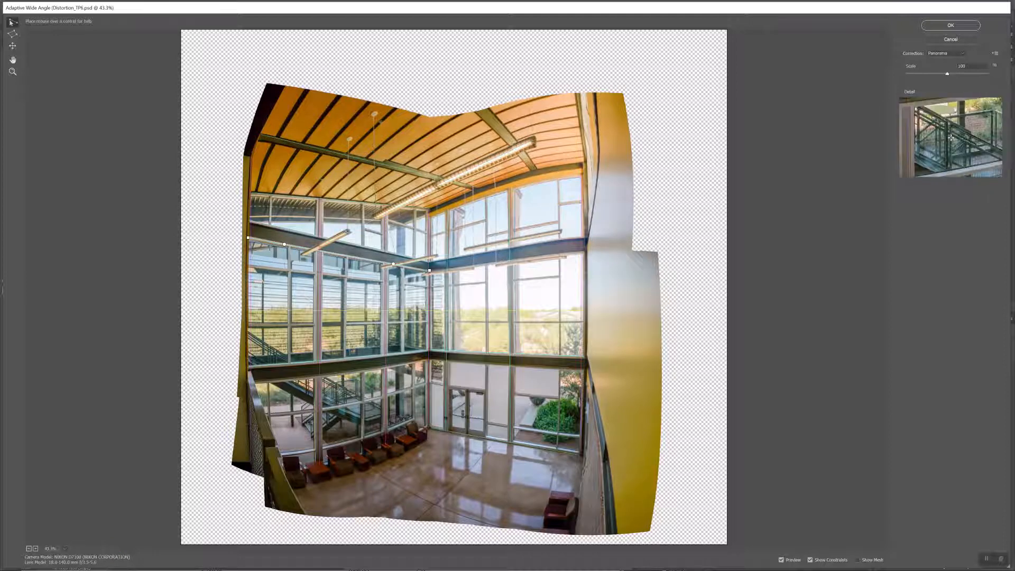
left_click(266, 416)
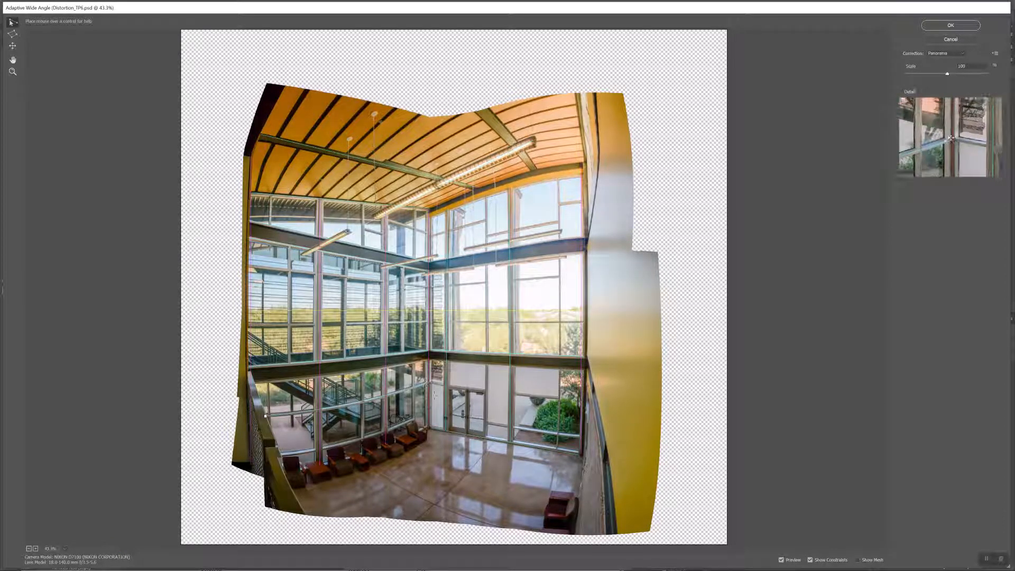
left_click(443, 402)
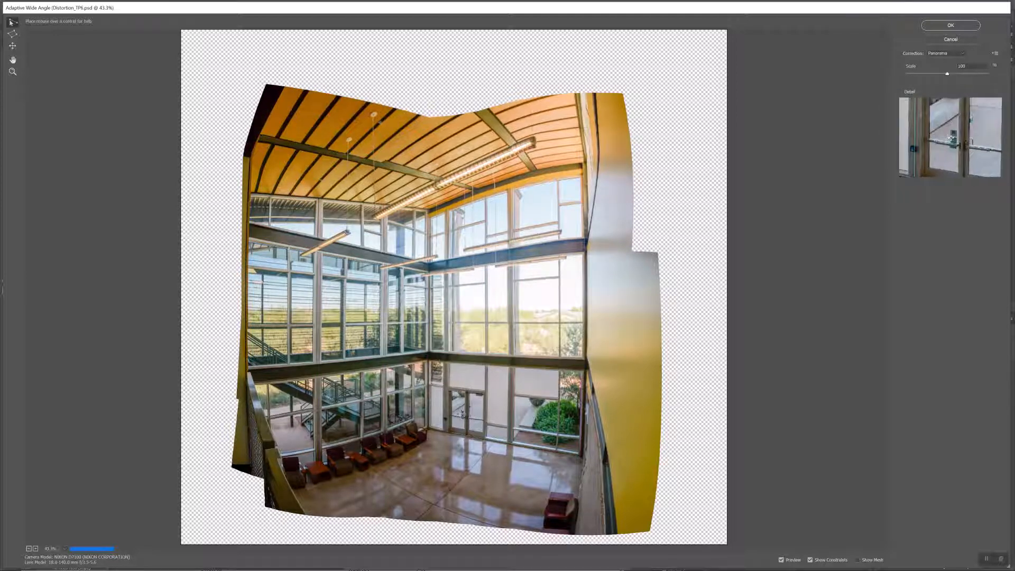
left_click(281, 455)
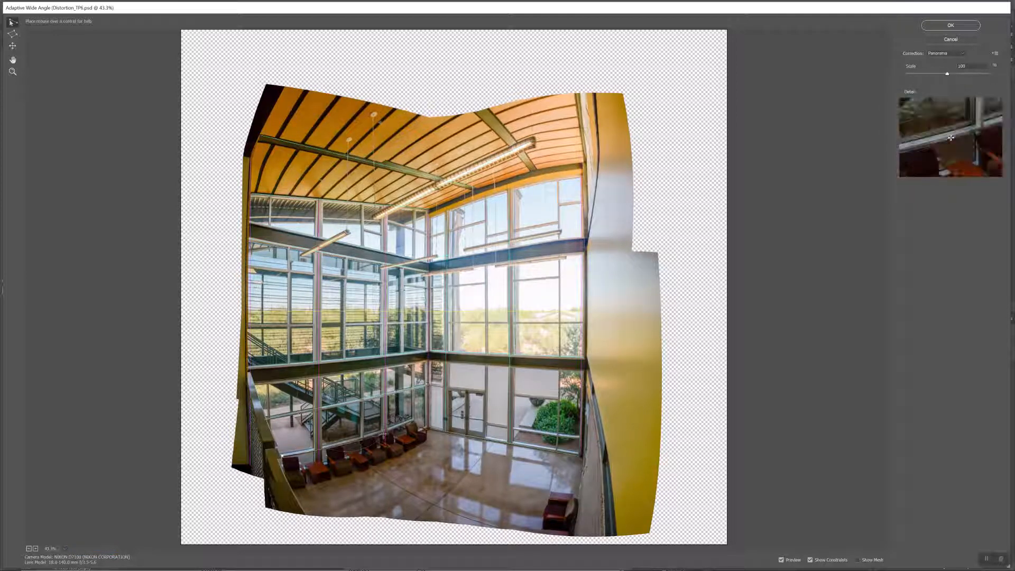
left_click(414, 418)
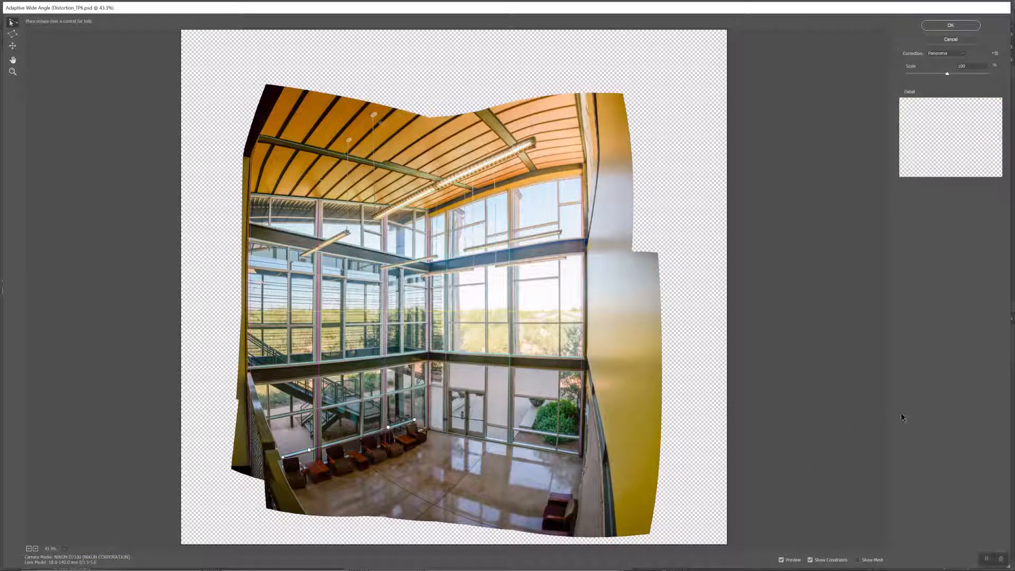
left_click(987, 559)
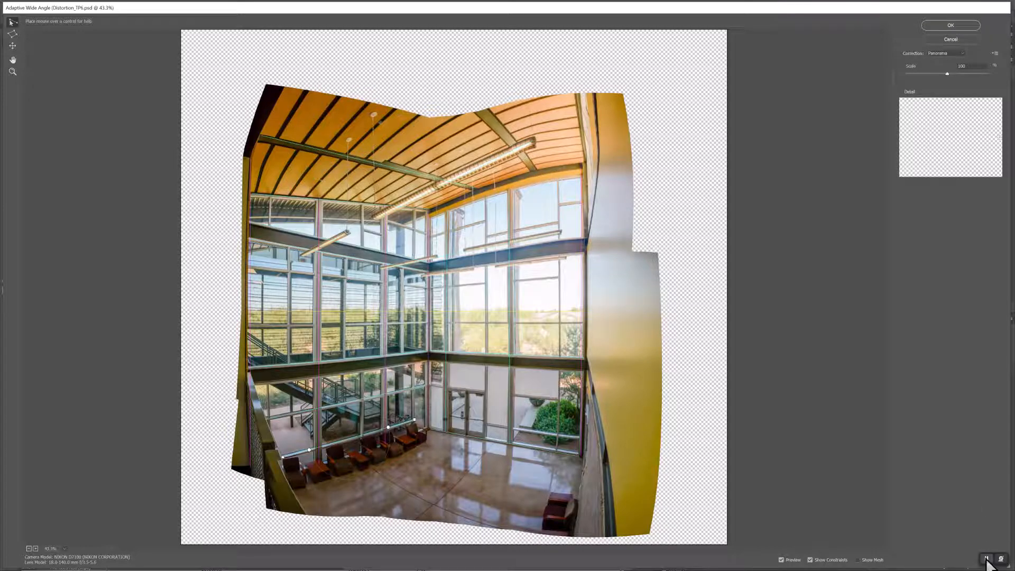